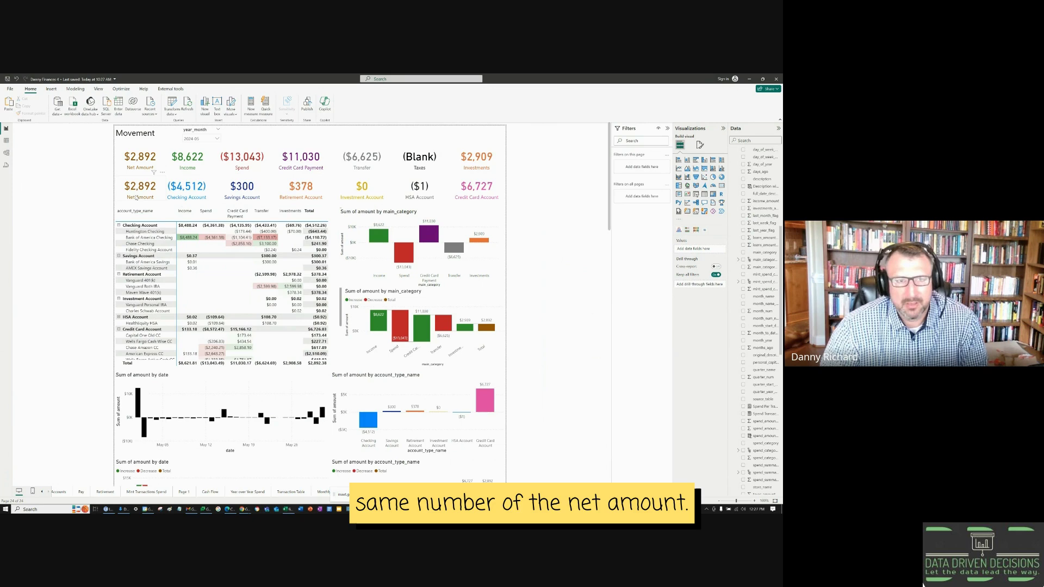
Select the account_type_name matrix to show its row, column and value fields.
left_click(259, 210)
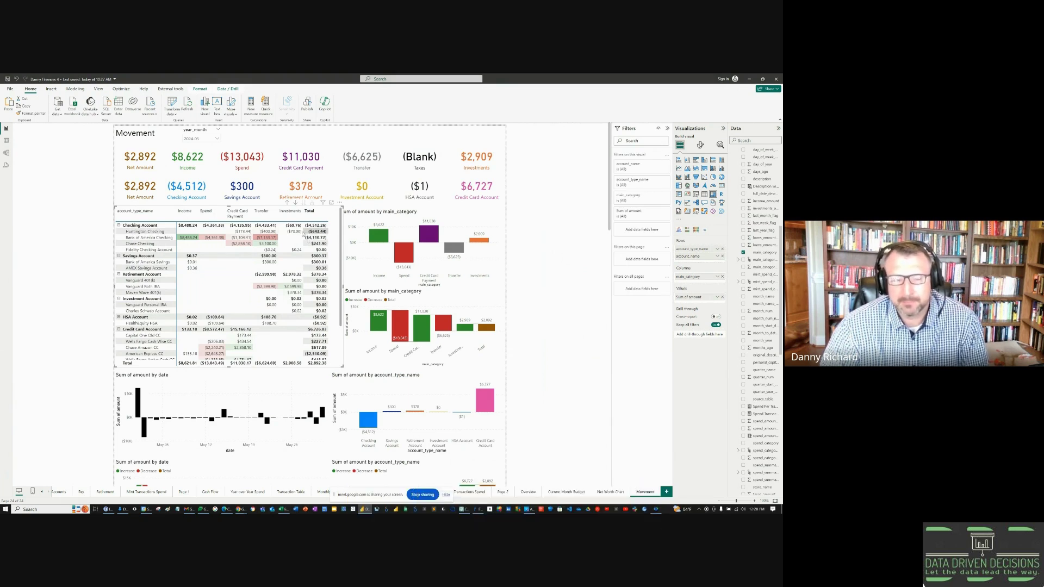
Turn on drill-down mode for the main_category waterfall chart.
left_click(434, 217)
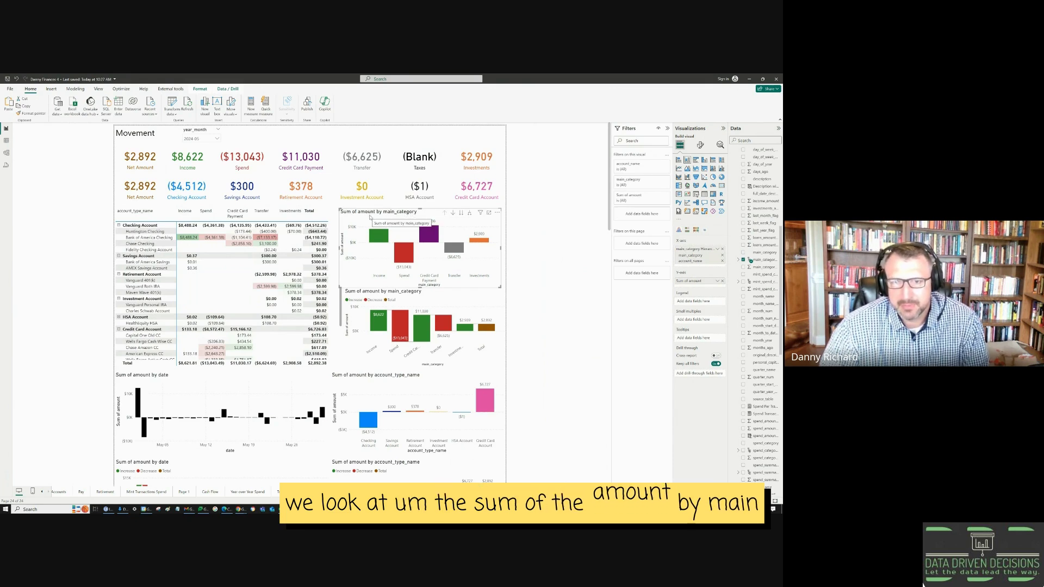
mouse_move(370, 239)
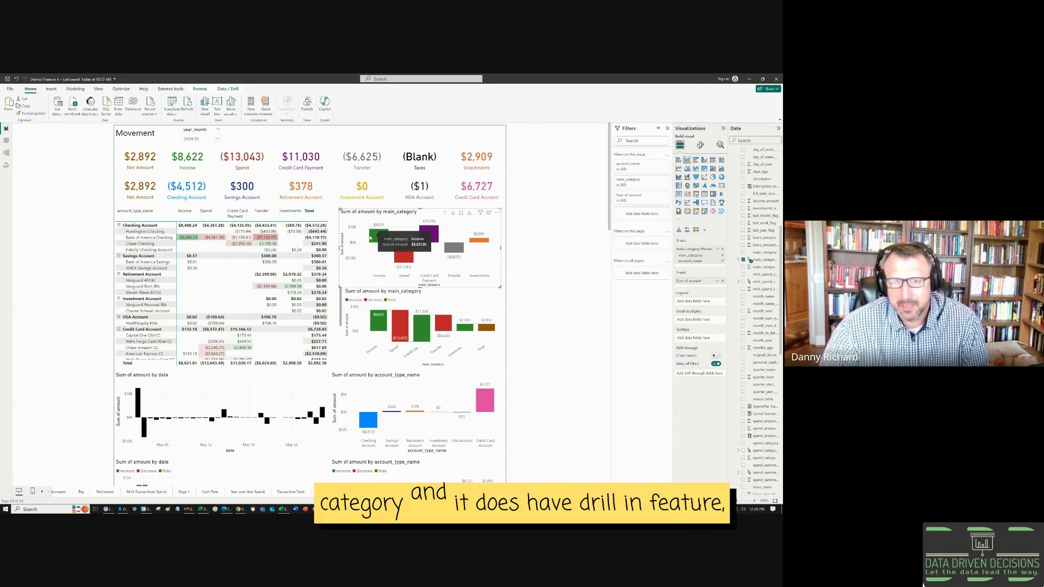
left_click(453, 213)
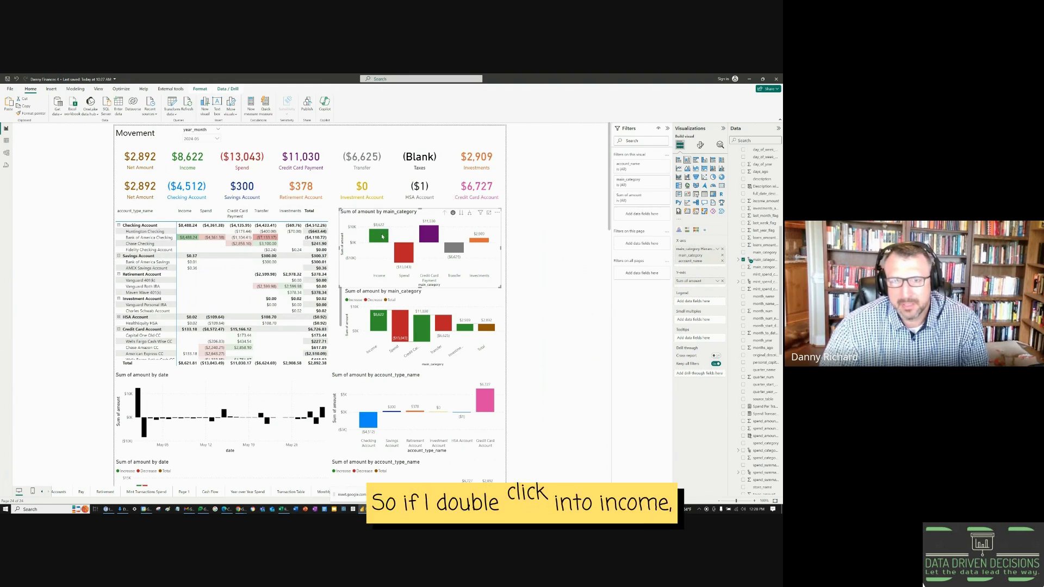
Drill into Income, then Spend, by account, returning to all main categories after each.
double_click(382, 237)
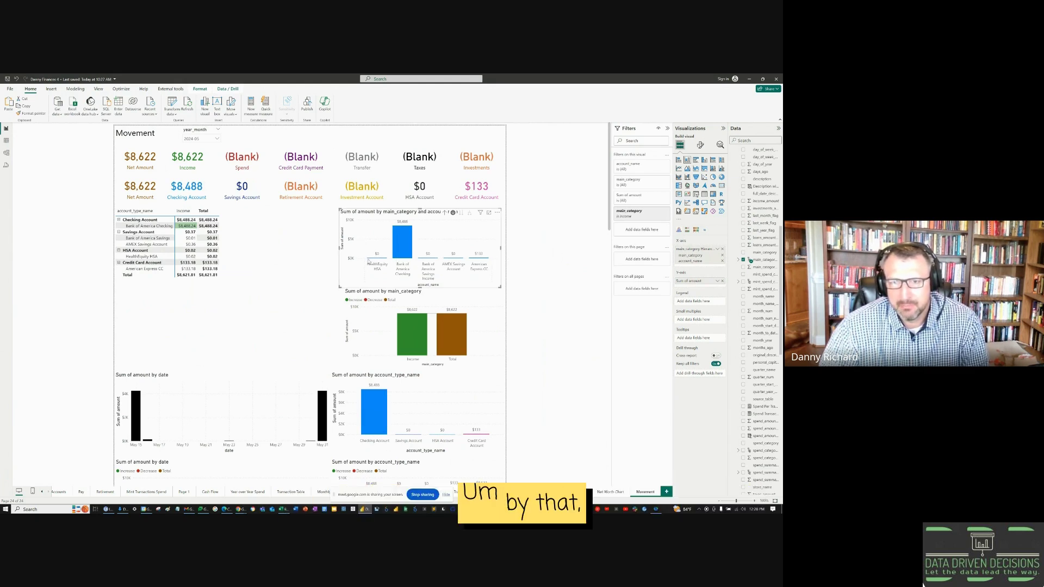
left_click(445, 213)
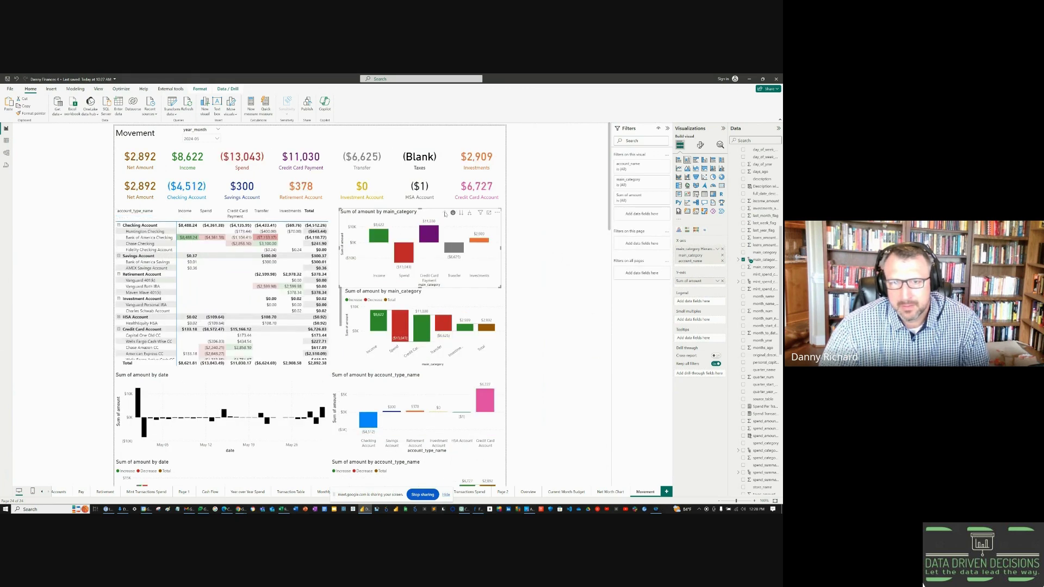
left_click(409, 256)
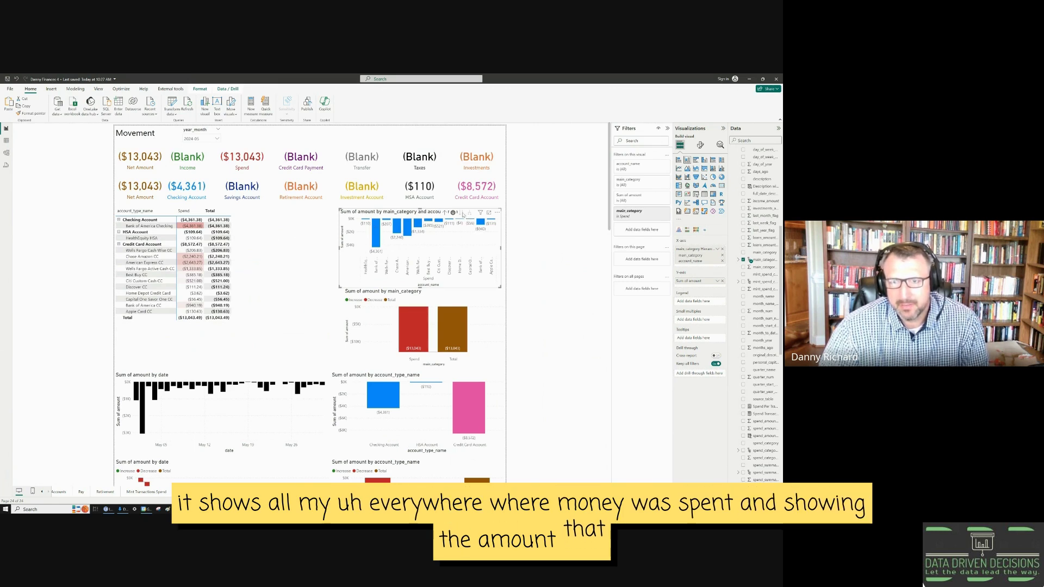
left_click(445, 213)
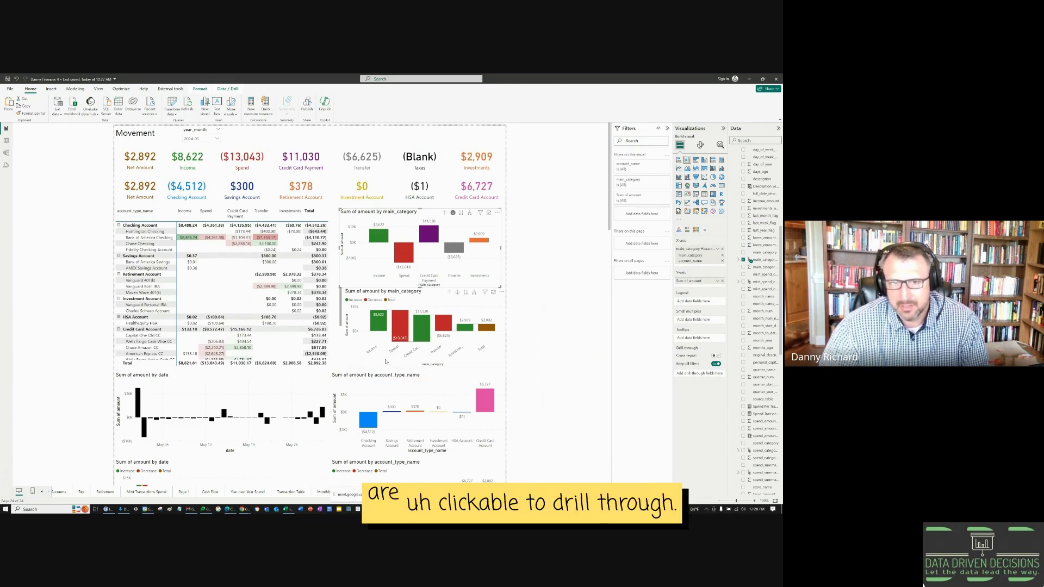
Drill into Checking Account on the account_type_name waterfall, then back to all account types.
scroll(378, 362, "down", 2)
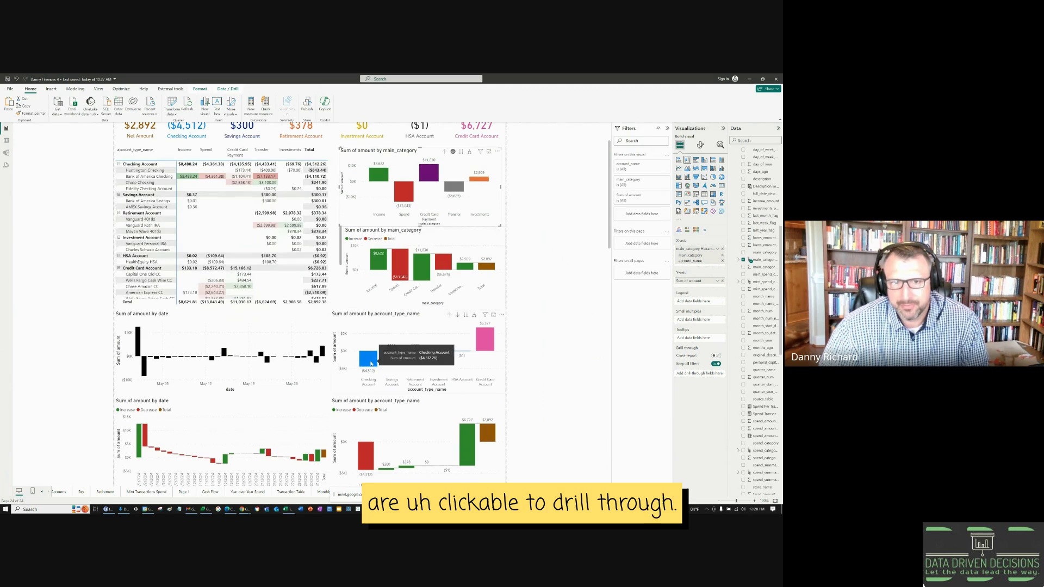
left_click(459, 317)
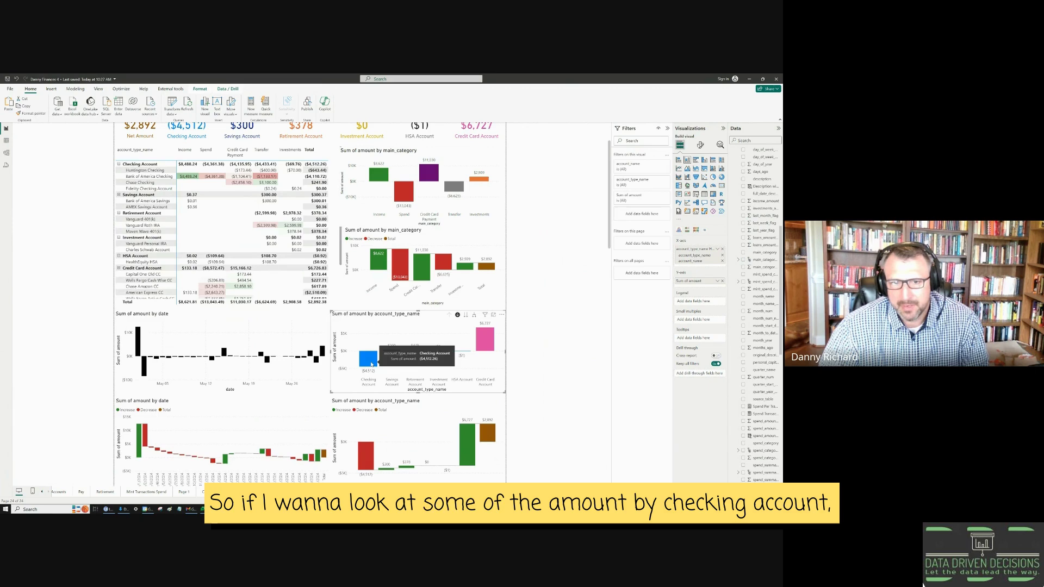
left_click(369, 360)
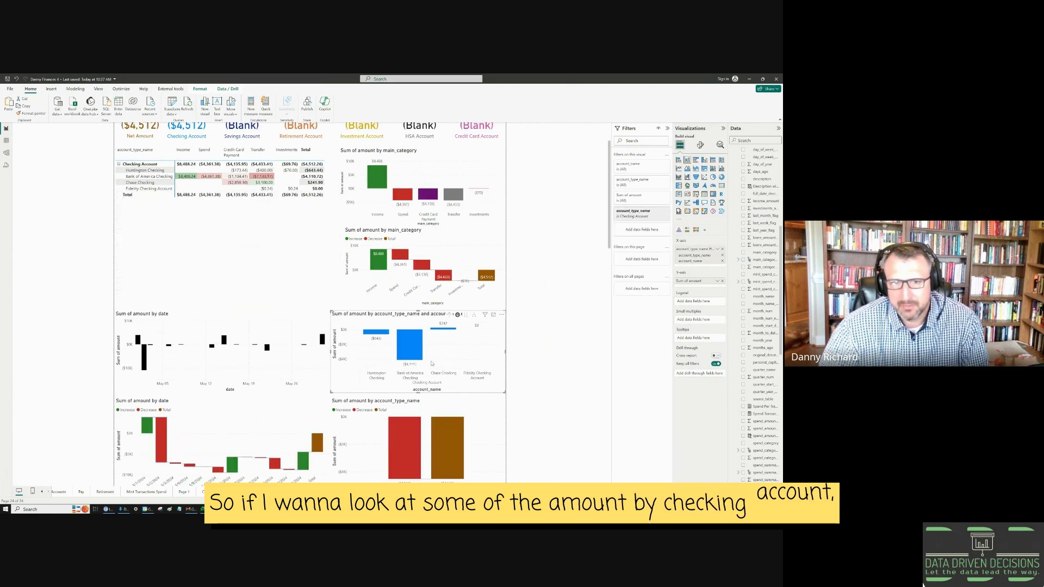
left_click(449, 315)
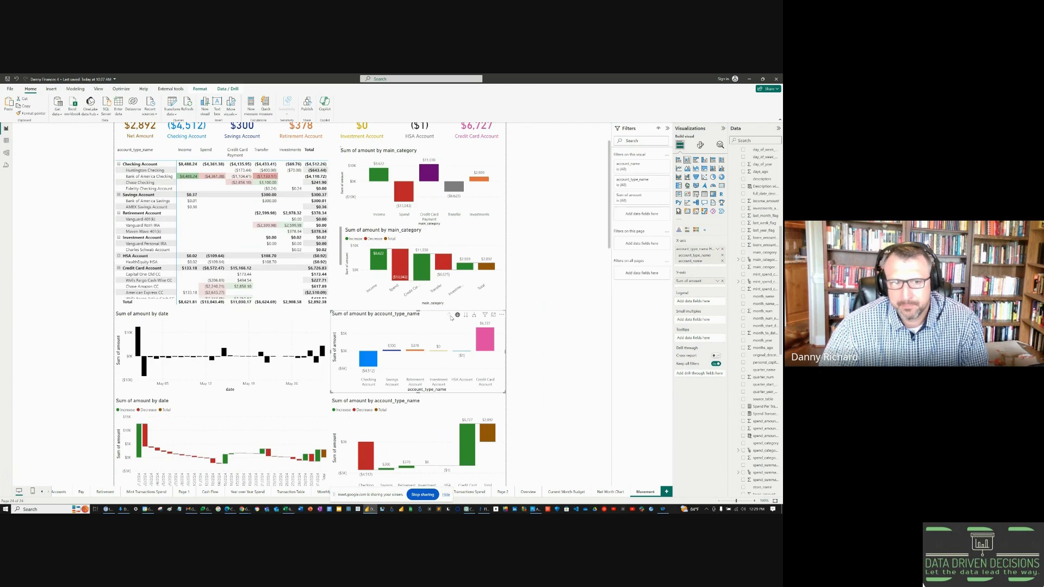
Drill the date waterfall into 5/1/2024 by account name, then back to the full date range.
scroll(315, 326, "down", 1)
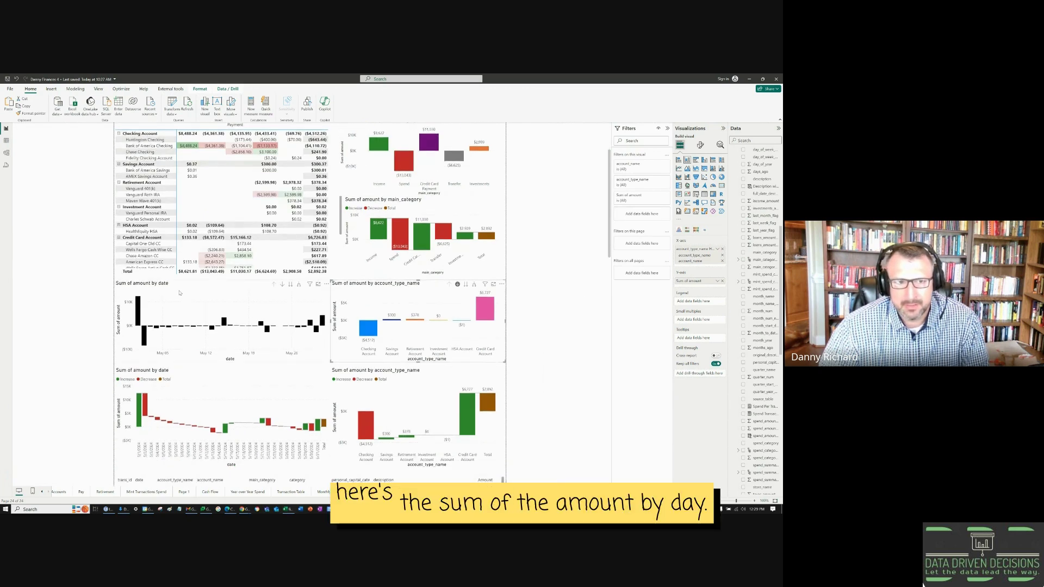
left_click(174, 325)
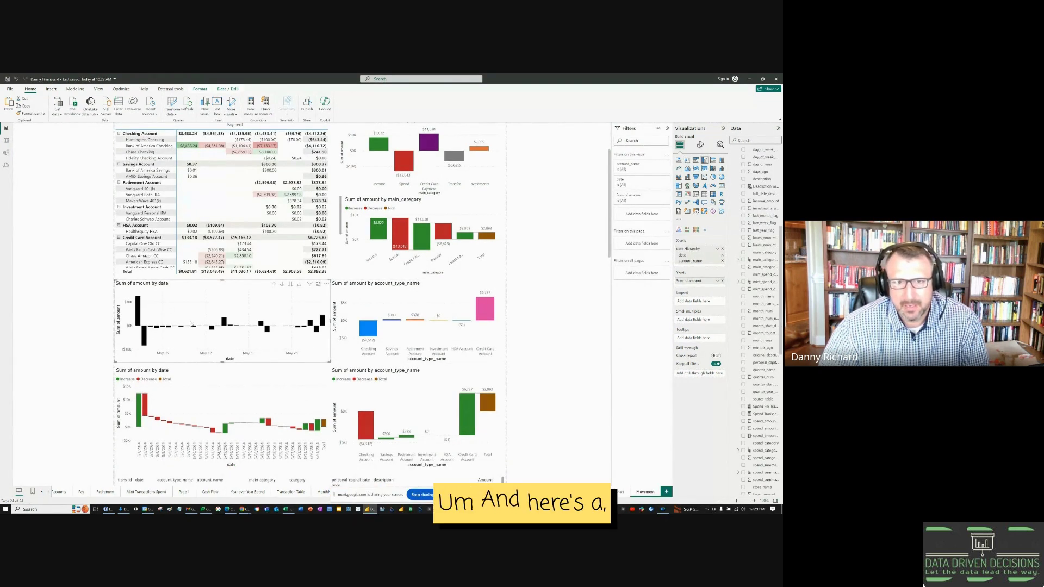
left_click(211, 373)
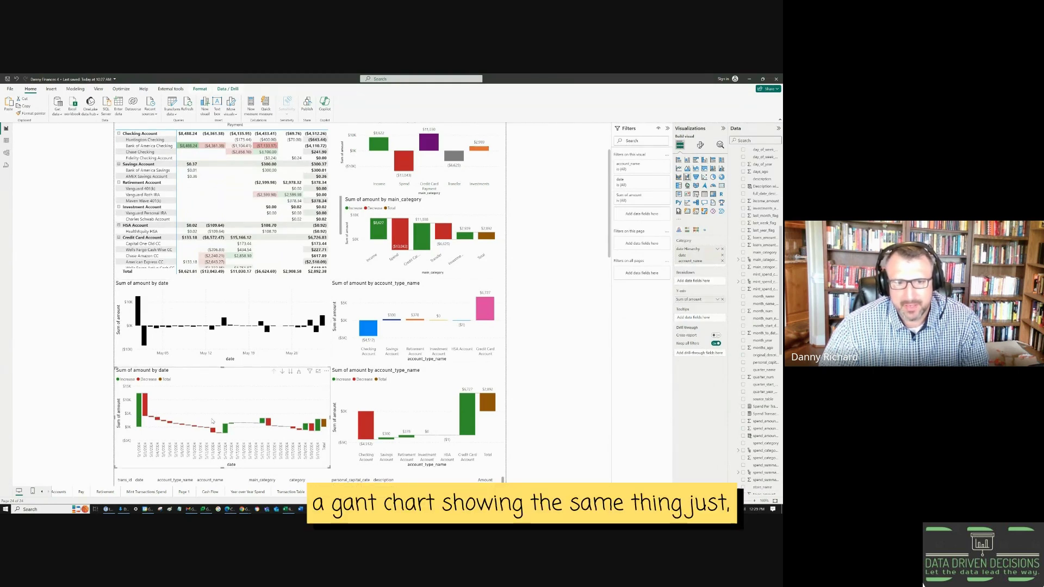
left_click(139, 414)
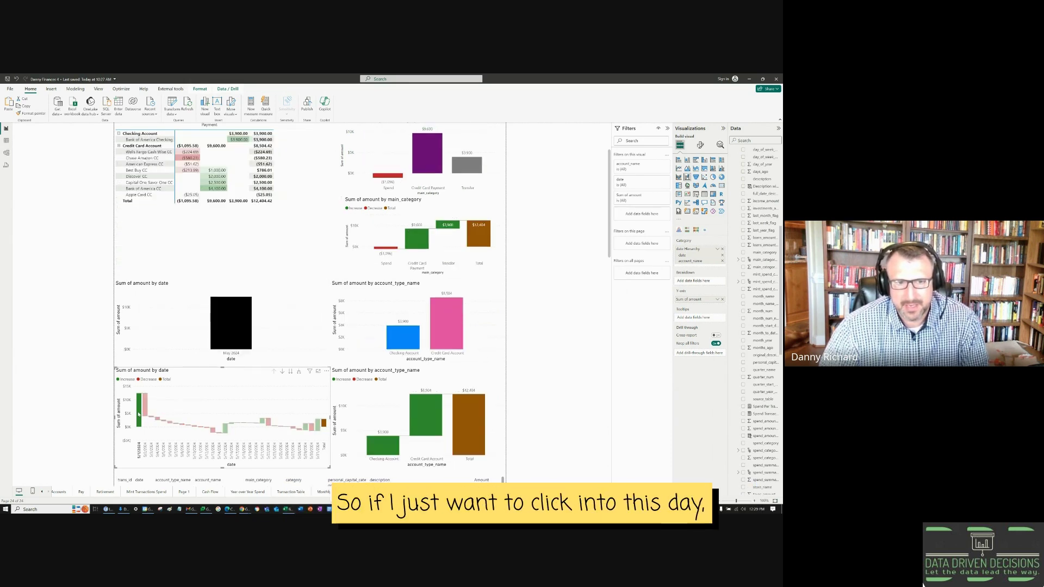
left_click(139, 415)
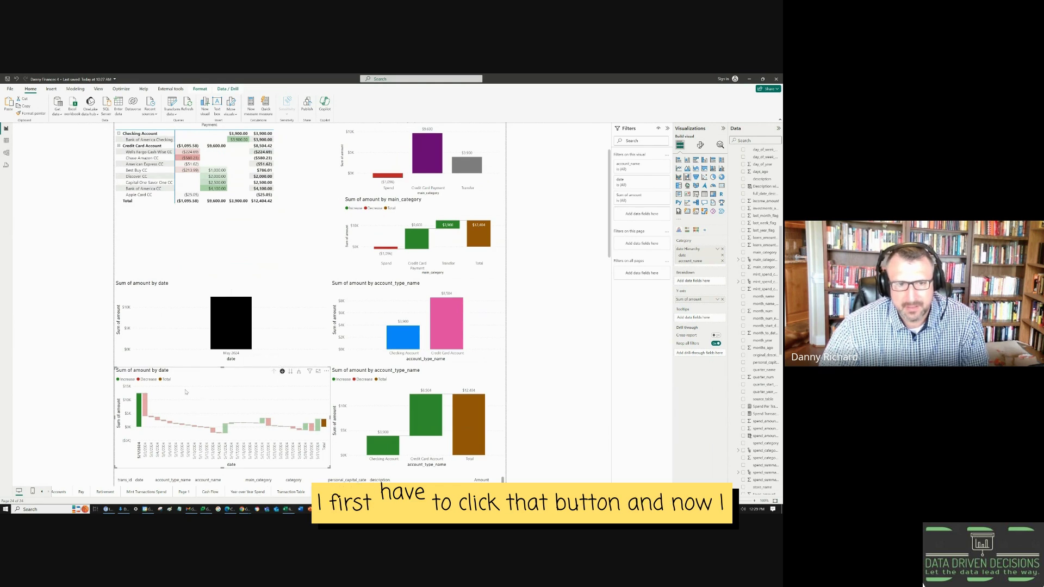
left_click(139, 408)
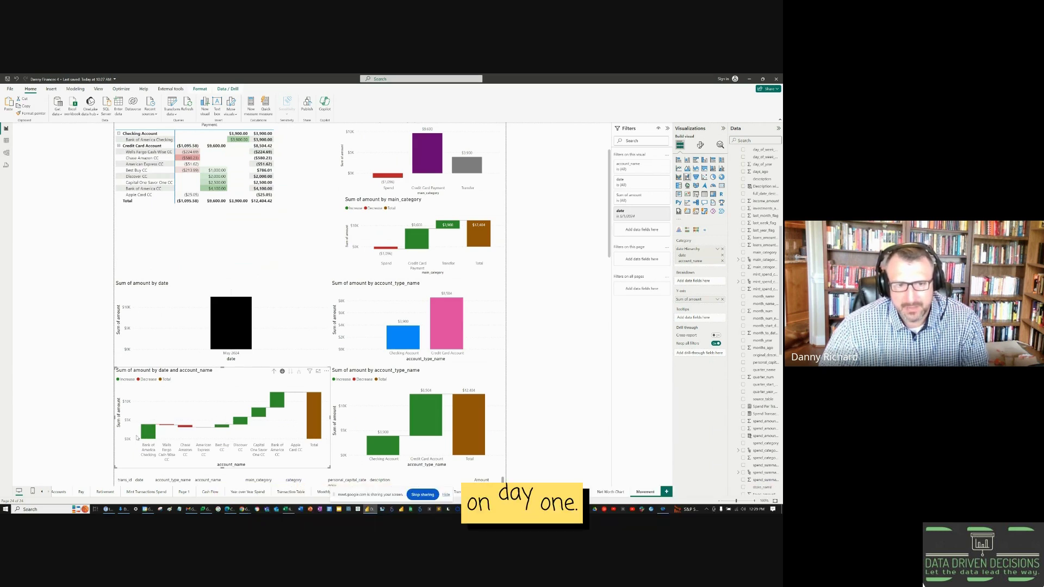
left_click(275, 372)
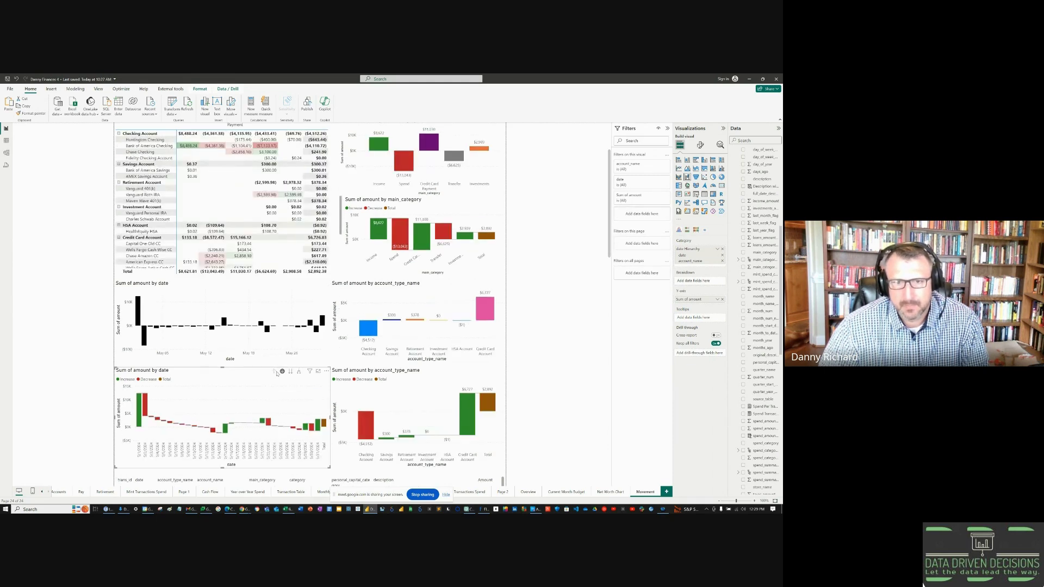
scroll(341, 354, "up", 3)
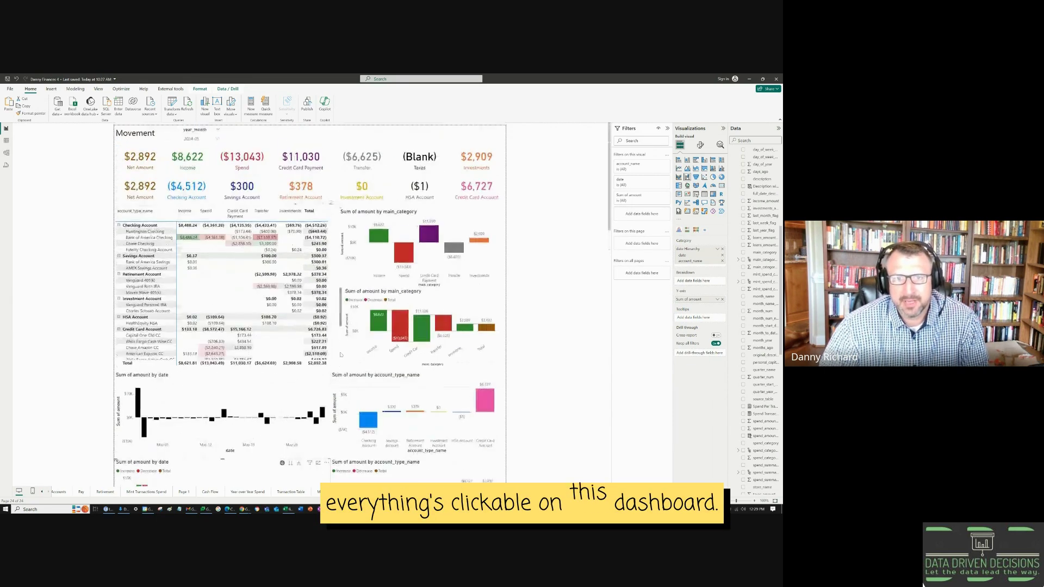
scroll(341, 355, "down", 5)
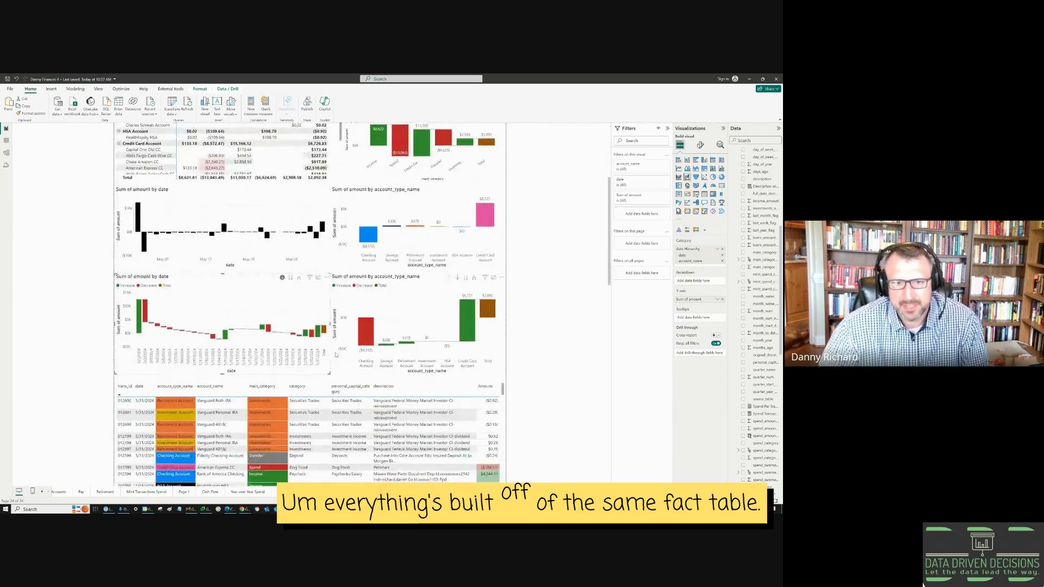
scroll(336, 355, "down", 3)
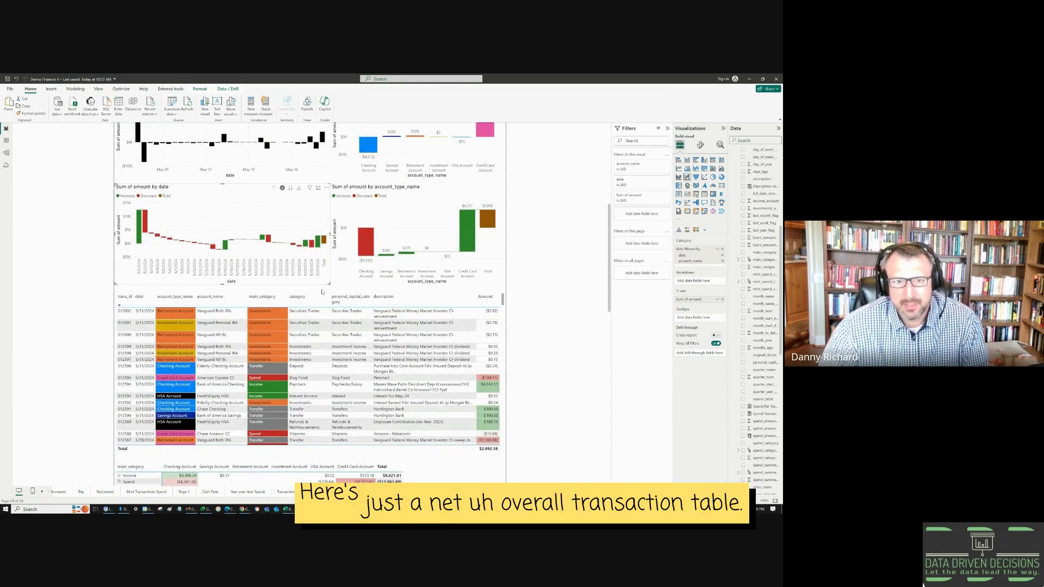
left_click(321, 295)
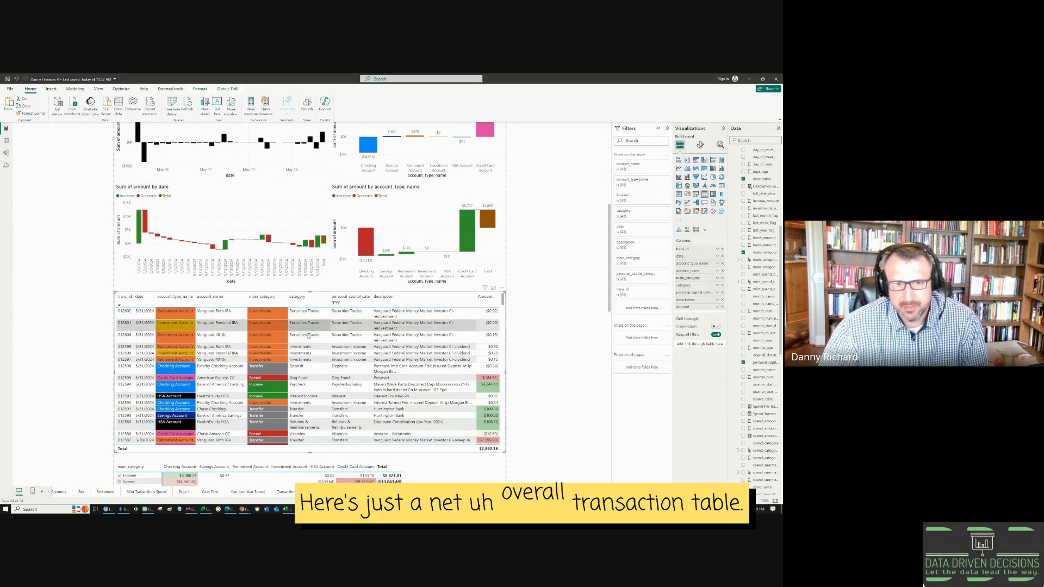
scroll(309, 337, "down", 10)
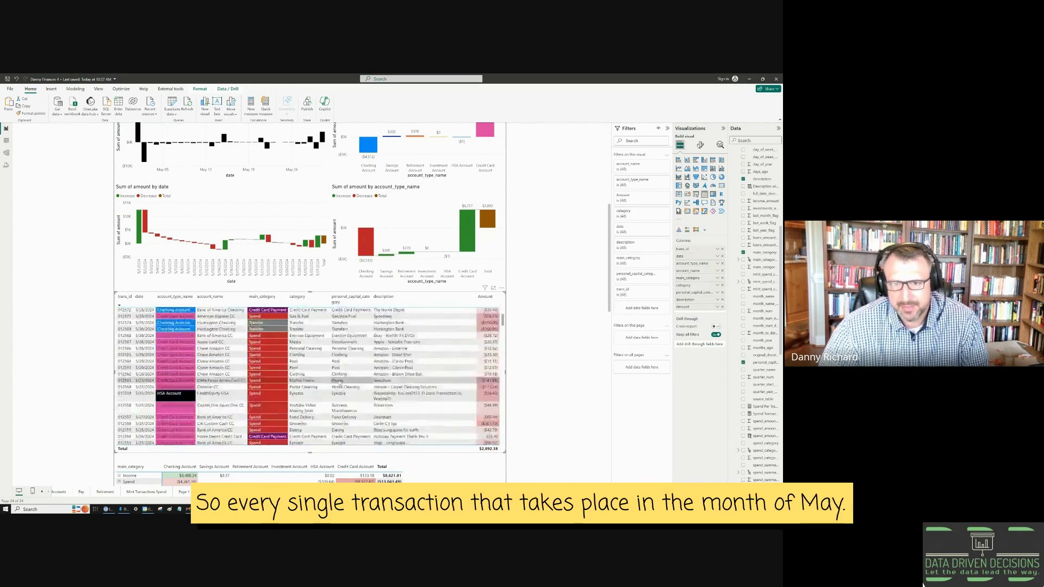
scroll(340, 385, "down", 15)
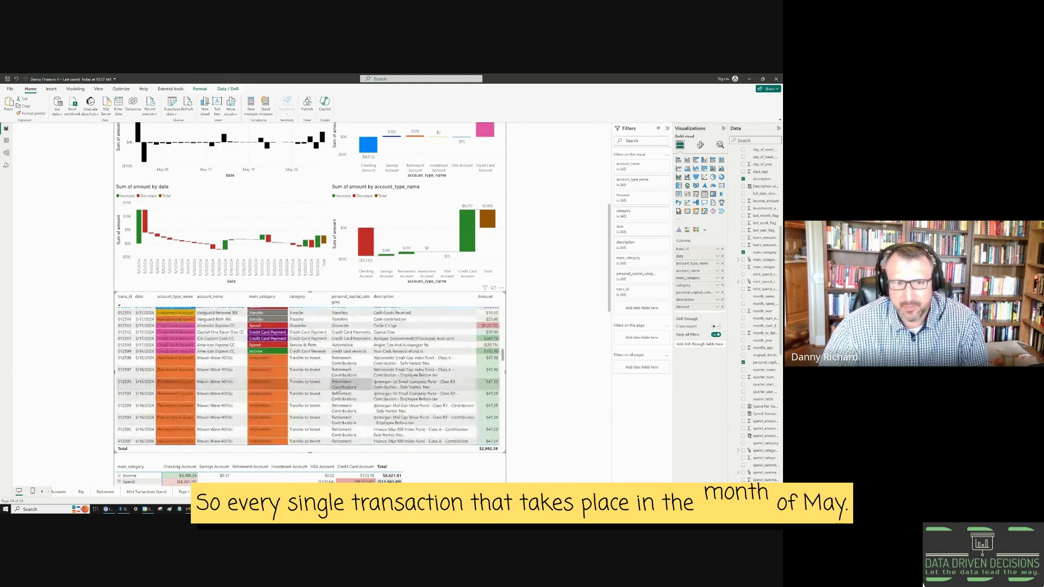
scroll(338, 391, "down", 7)
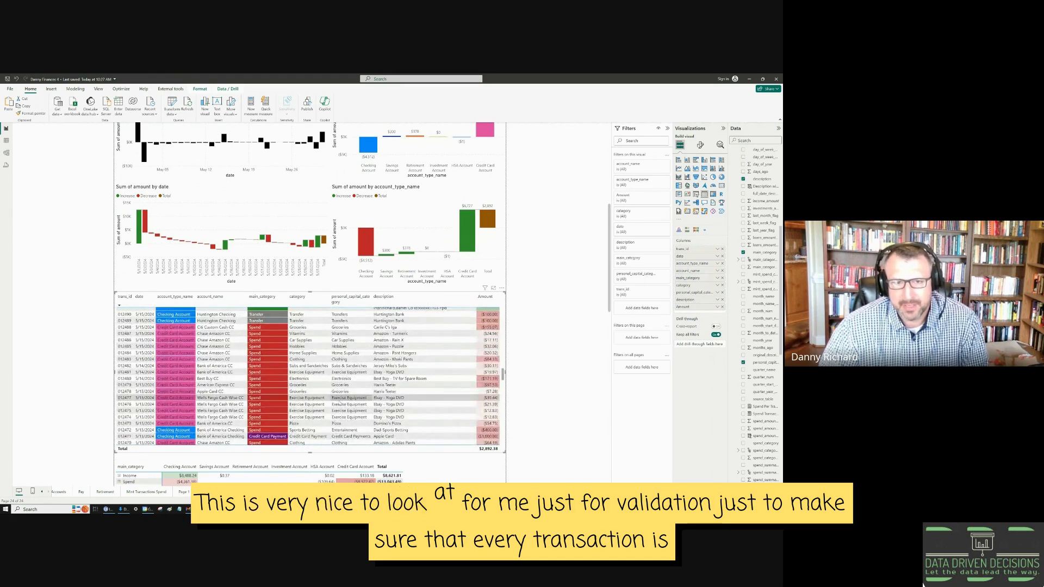
scroll(337, 397, "up", 3)
scroll(348, 433, "up", 2)
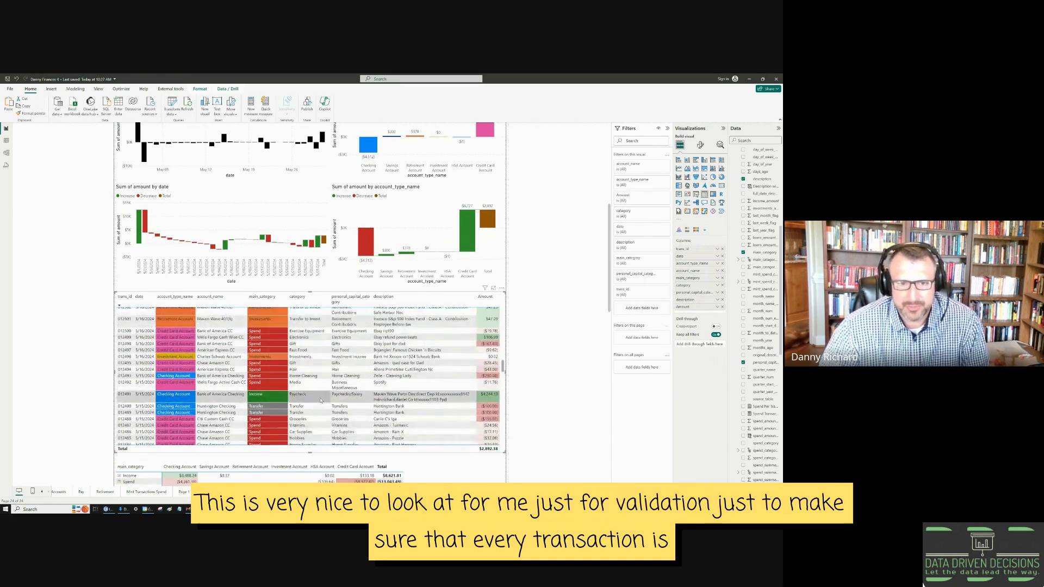
scroll(315, 395, "up", 3)
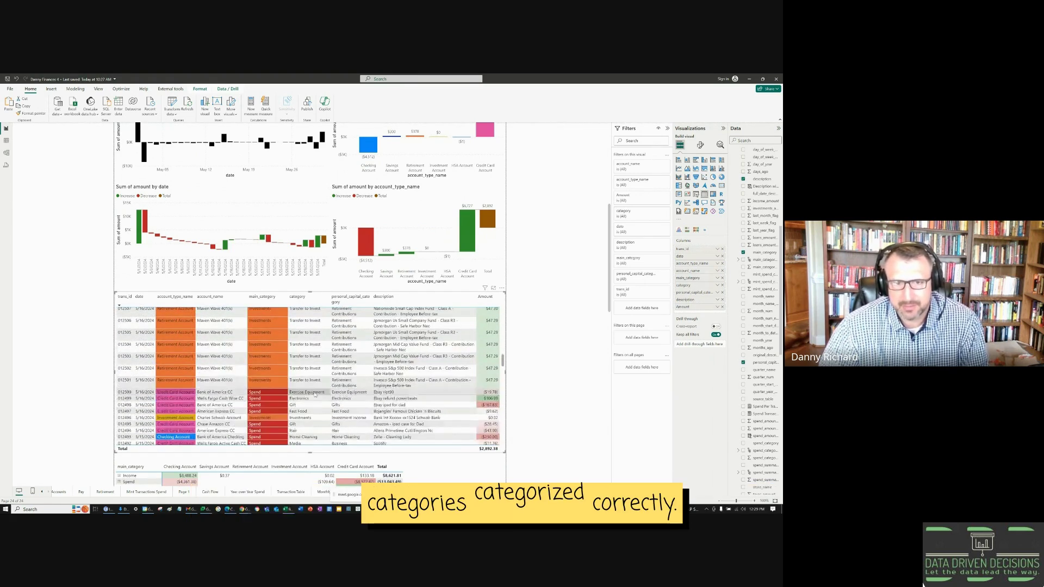
scroll(318, 393, "up", 12)
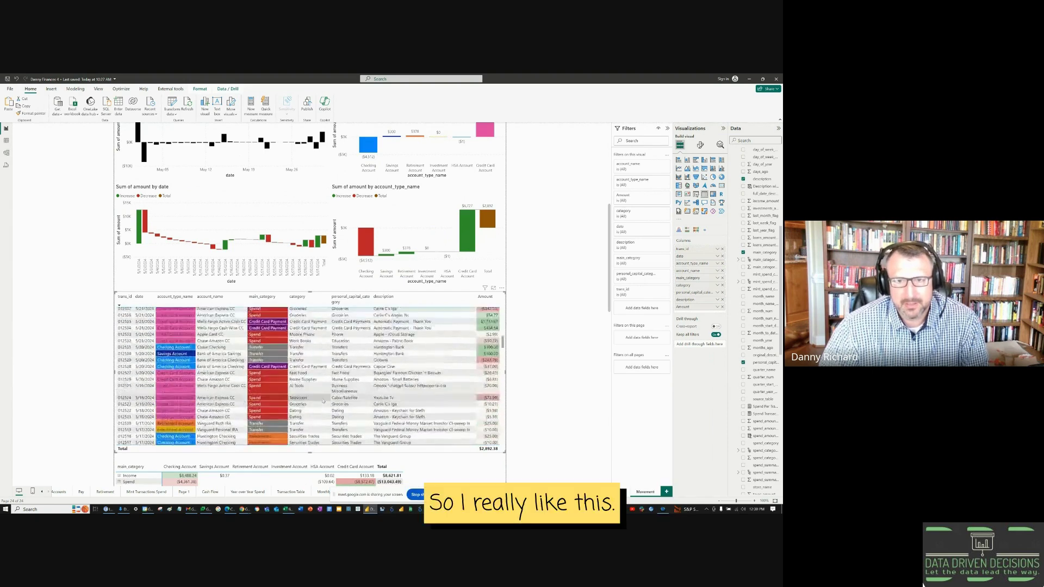
scroll(321, 398, "up", 10)
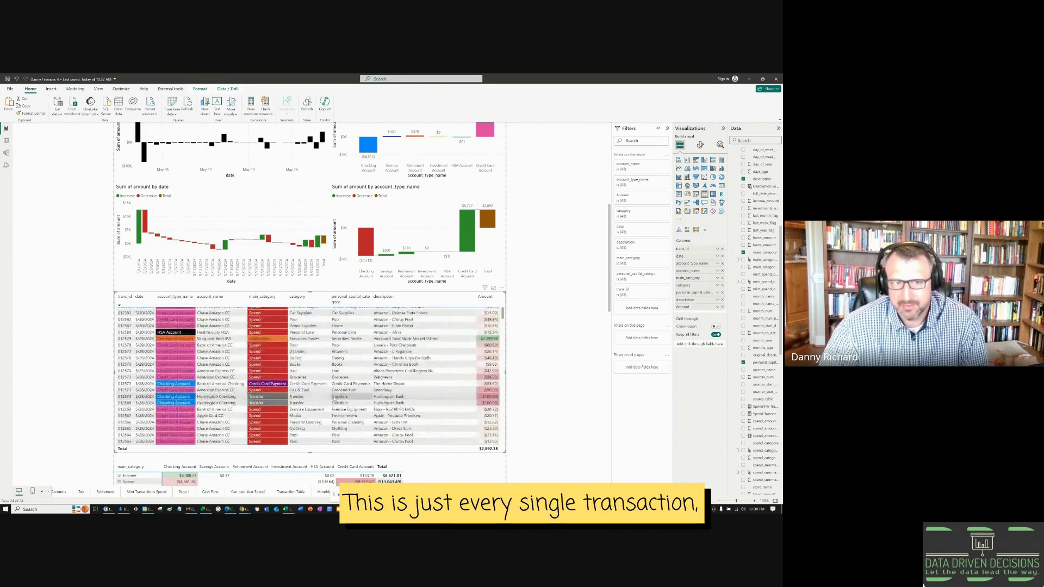
scroll(334, 397, "up", 4)
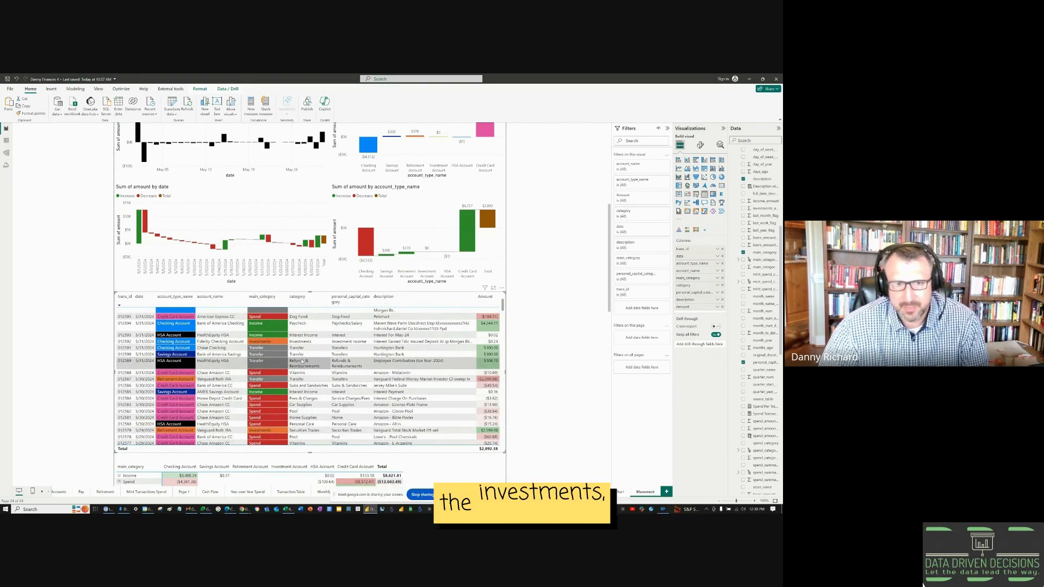
scroll(310, 354, "down", 20)
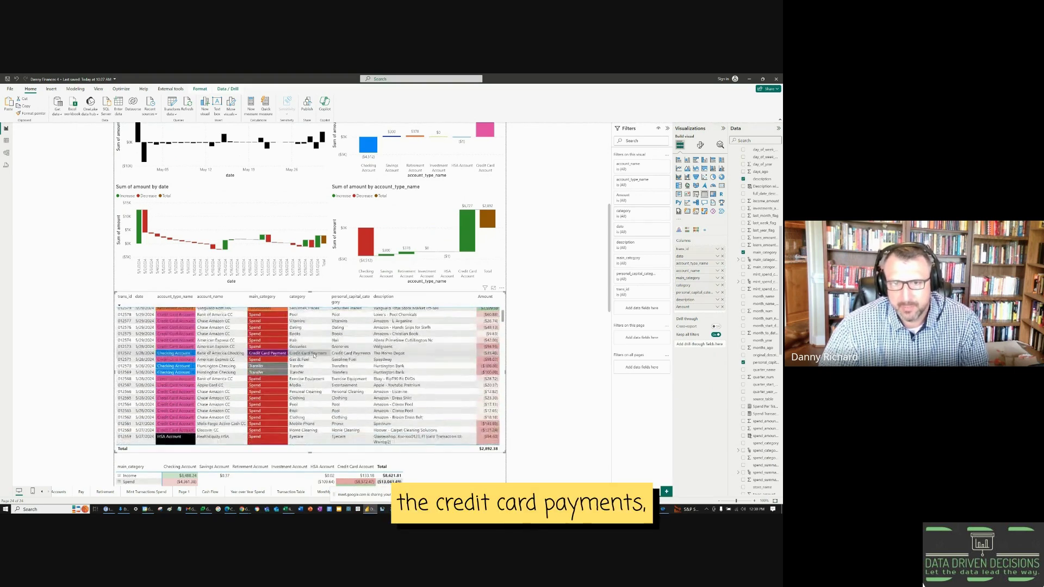
scroll(314, 357, "down", 14)
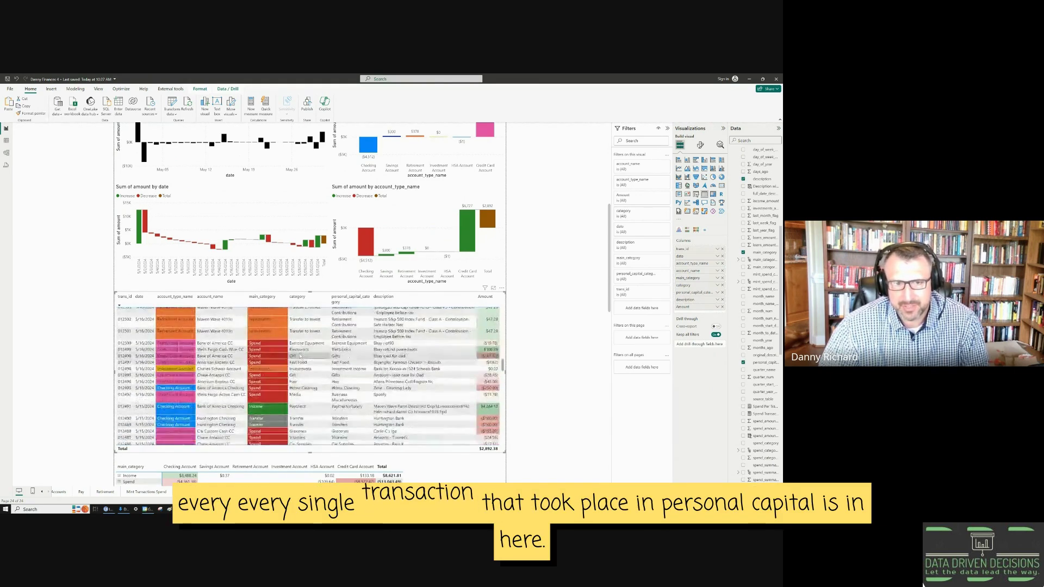
scroll(300, 362, "down", 20)
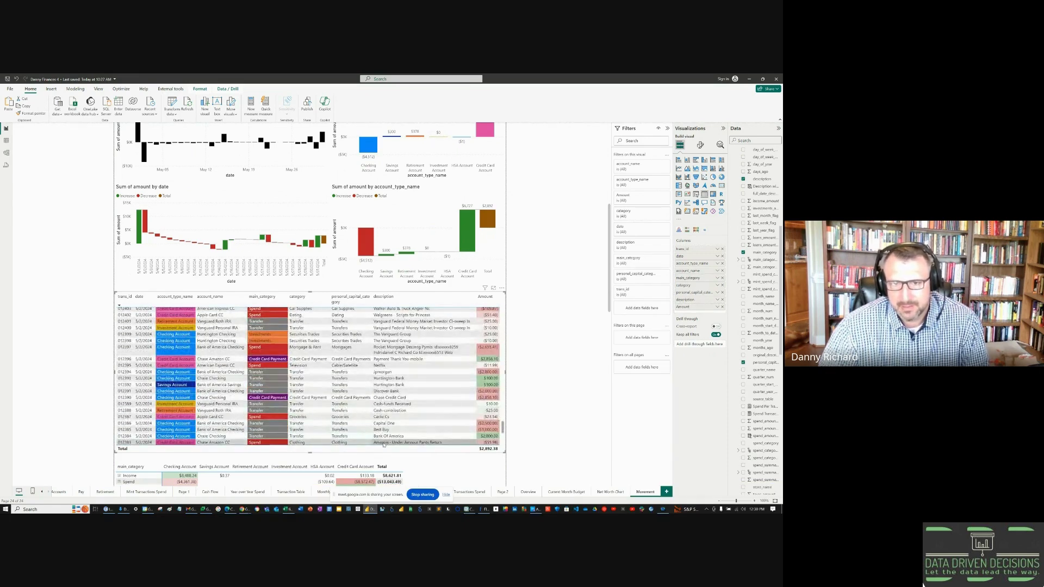
scroll(386, 445, "up", 15)
scroll(386, 444, "up", 20)
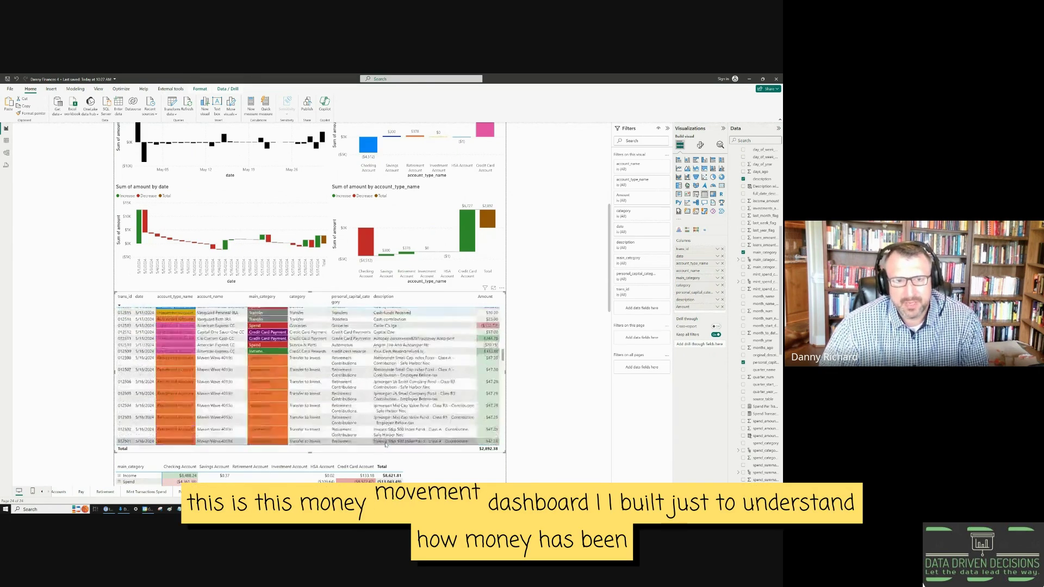
scroll(385, 445, "up", 20)
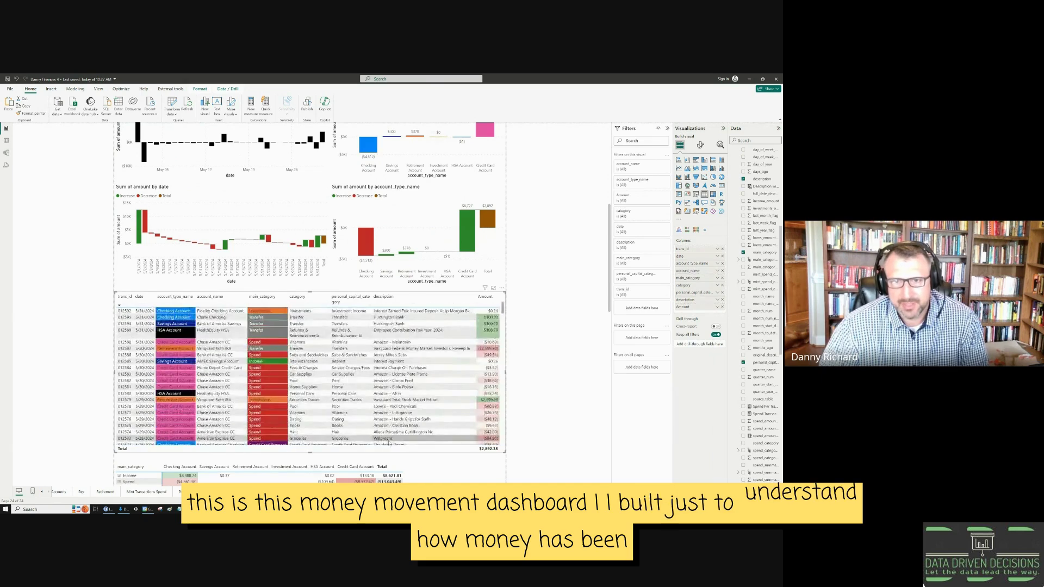
Choose 2024-06 in the year_month slicer.
scroll(385, 445, "up", 5)
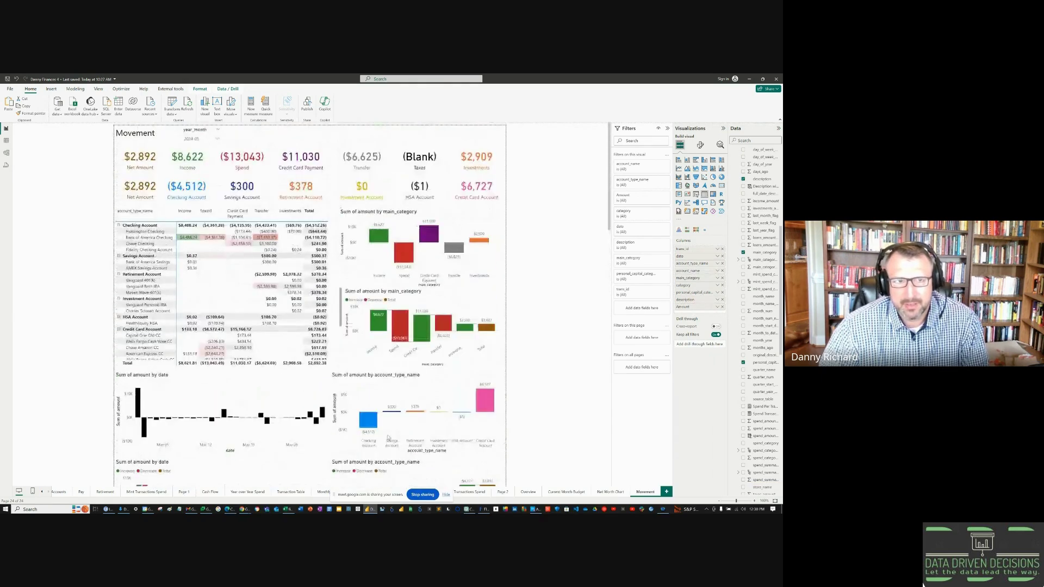
left_click(195, 137)
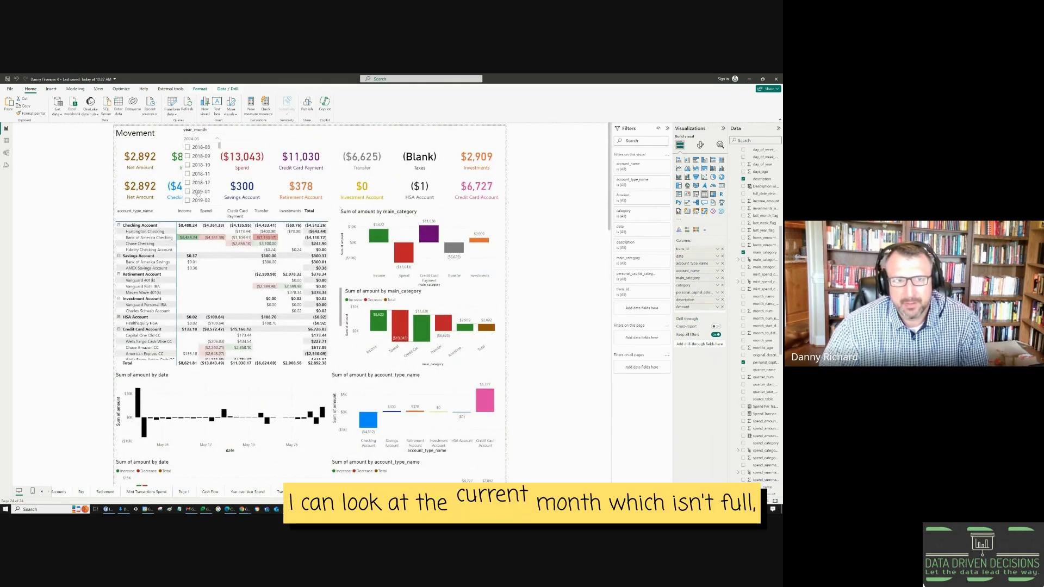
scroll(197, 194, "down", 20)
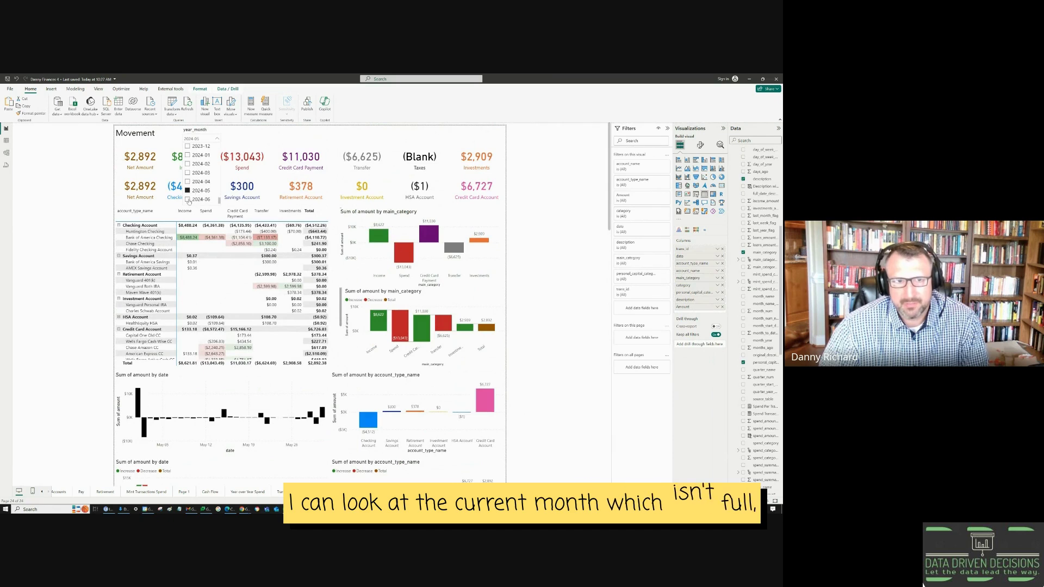
left_click(187, 199)
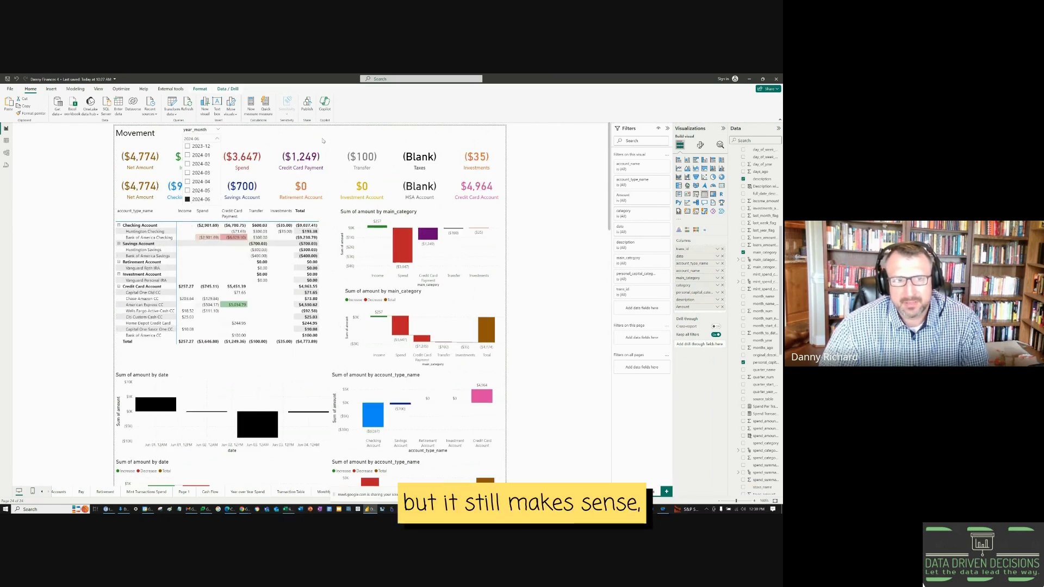
left_click(322, 140)
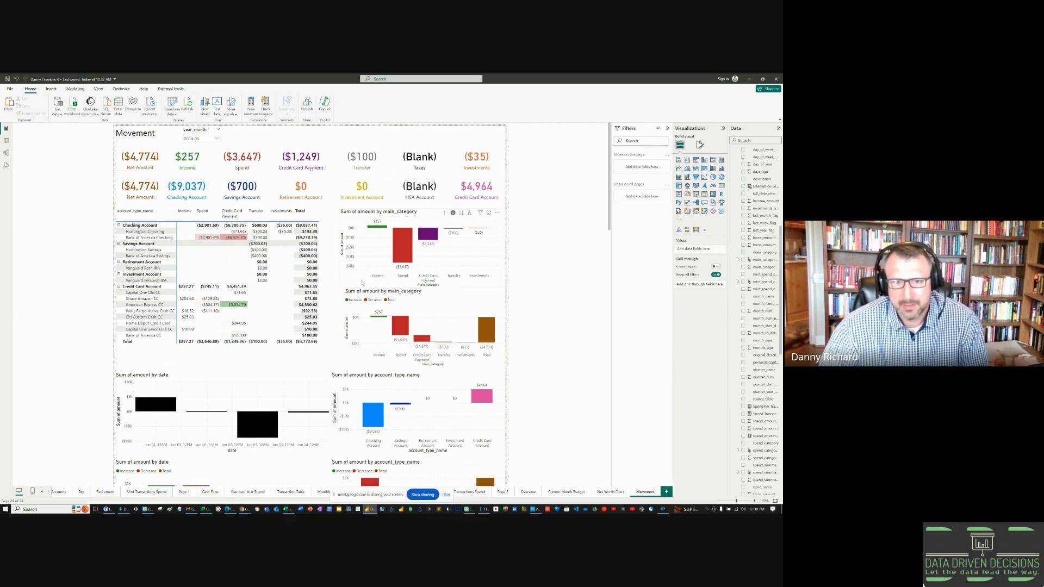
scroll(405, 418, "down", 10)
scroll(405, 418, "down", 10)
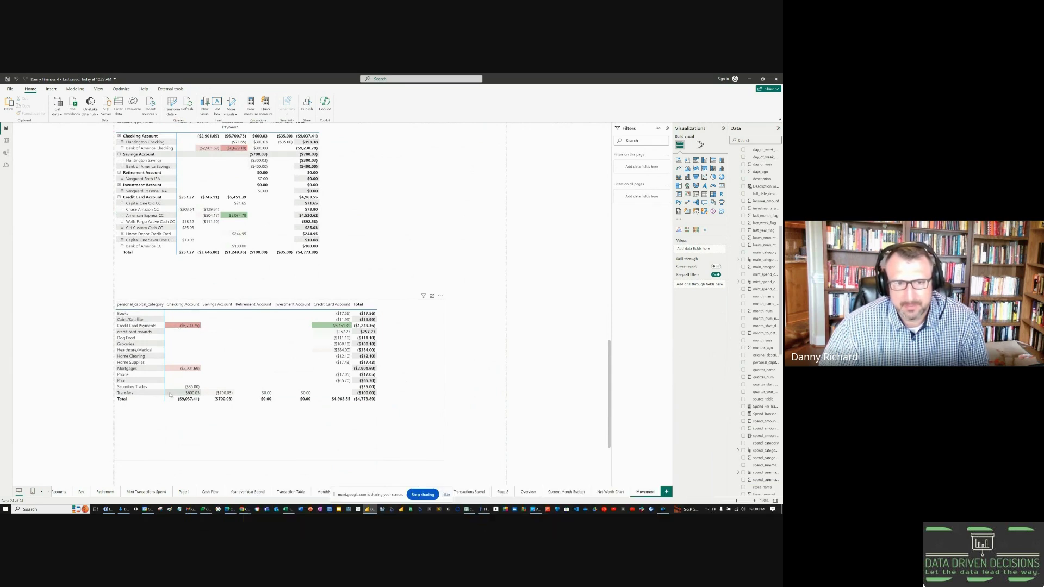
scroll(258, 376, "up", 10)
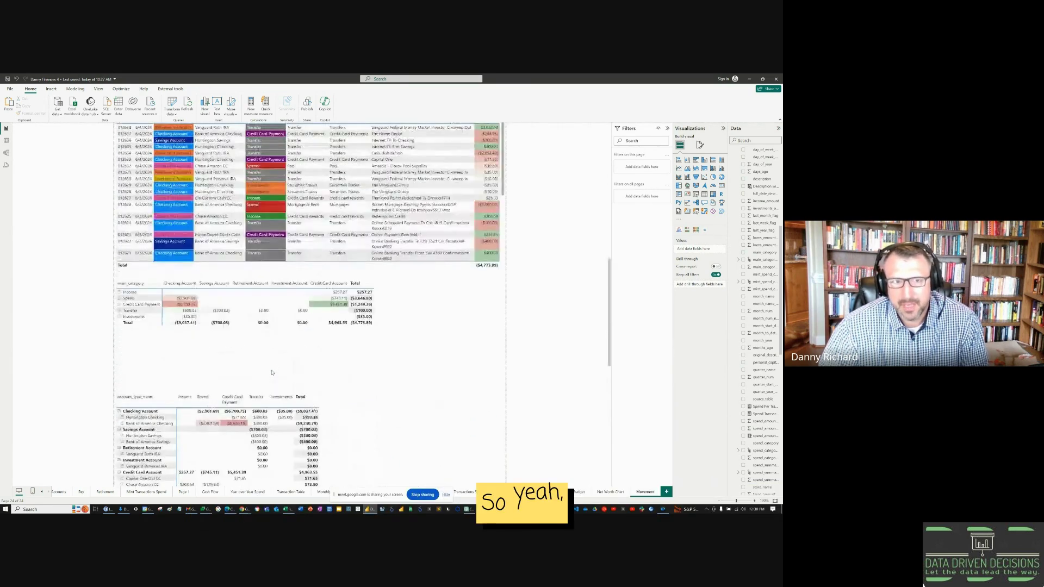
scroll(436, 414, "up", 5)
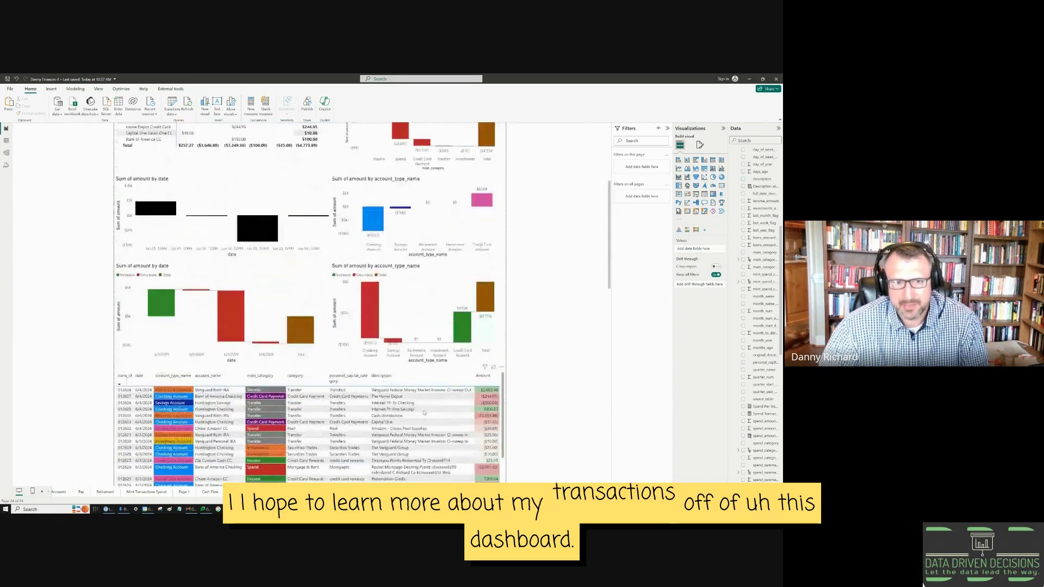
scroll(425, 413, "up", 5)
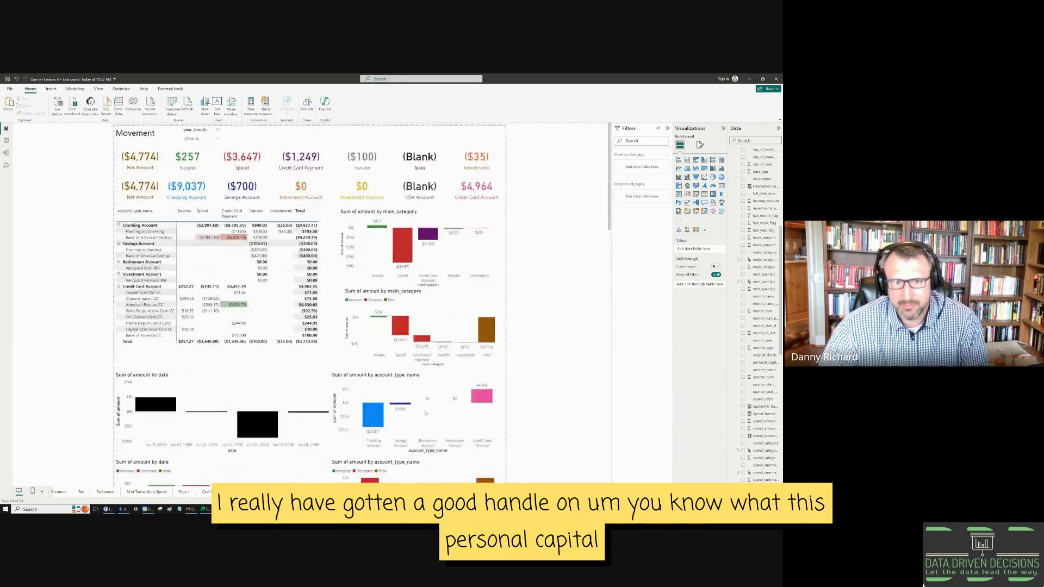